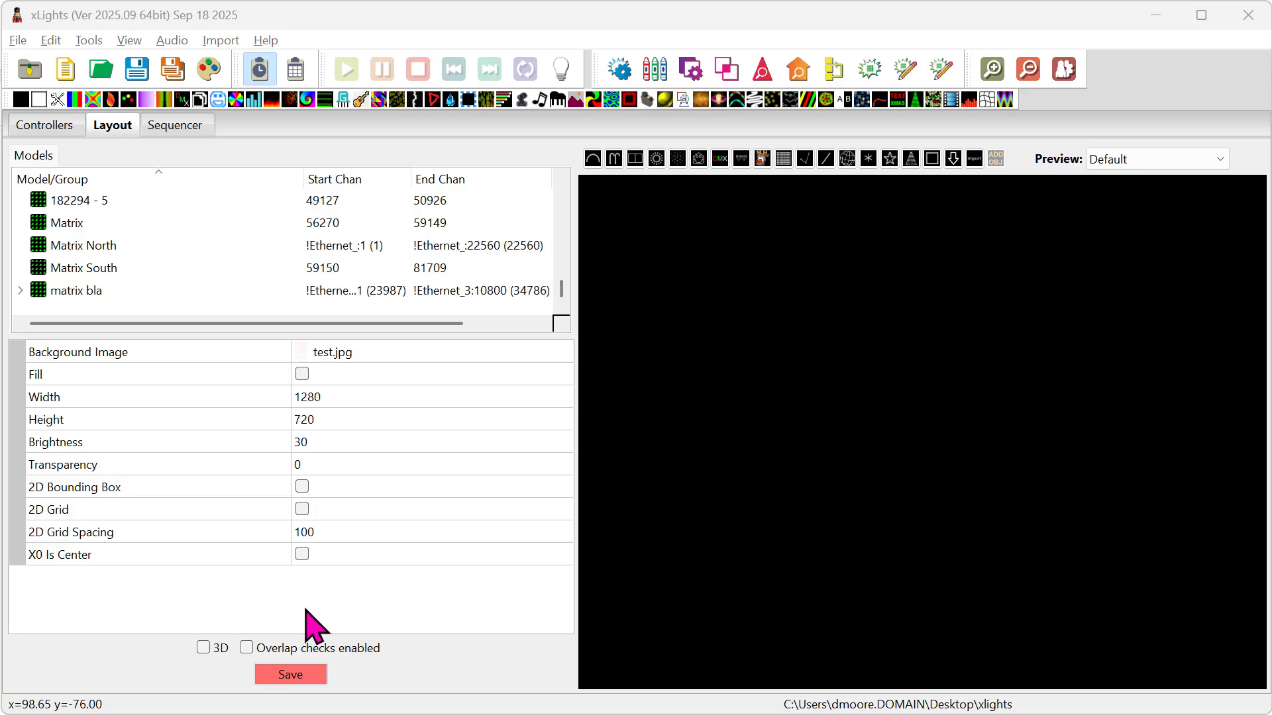
Save the layout and draw a nearly horizontal Single Line model across the upper half of the preview.
click(317, 669)
click(825, 160)
drag(648, 357, 950, 353)
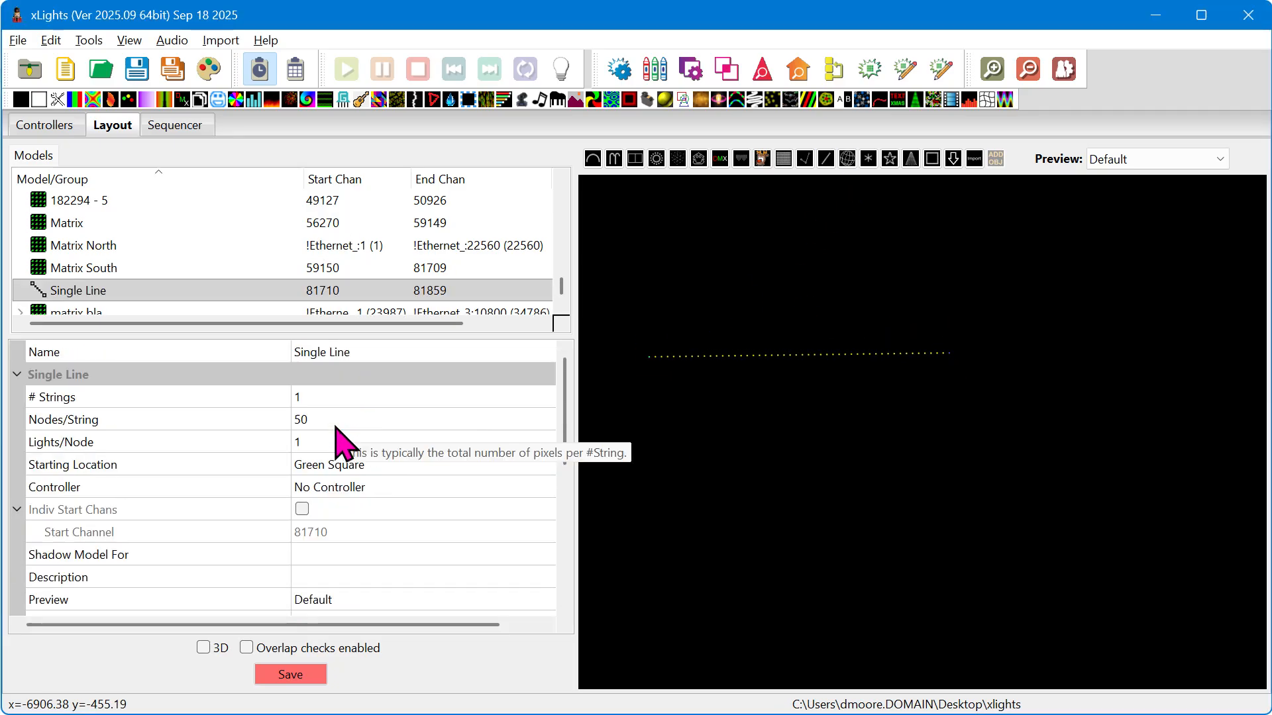
Rename the new Single Line model as RGBW.
click(361, 353)
text(RGBW)
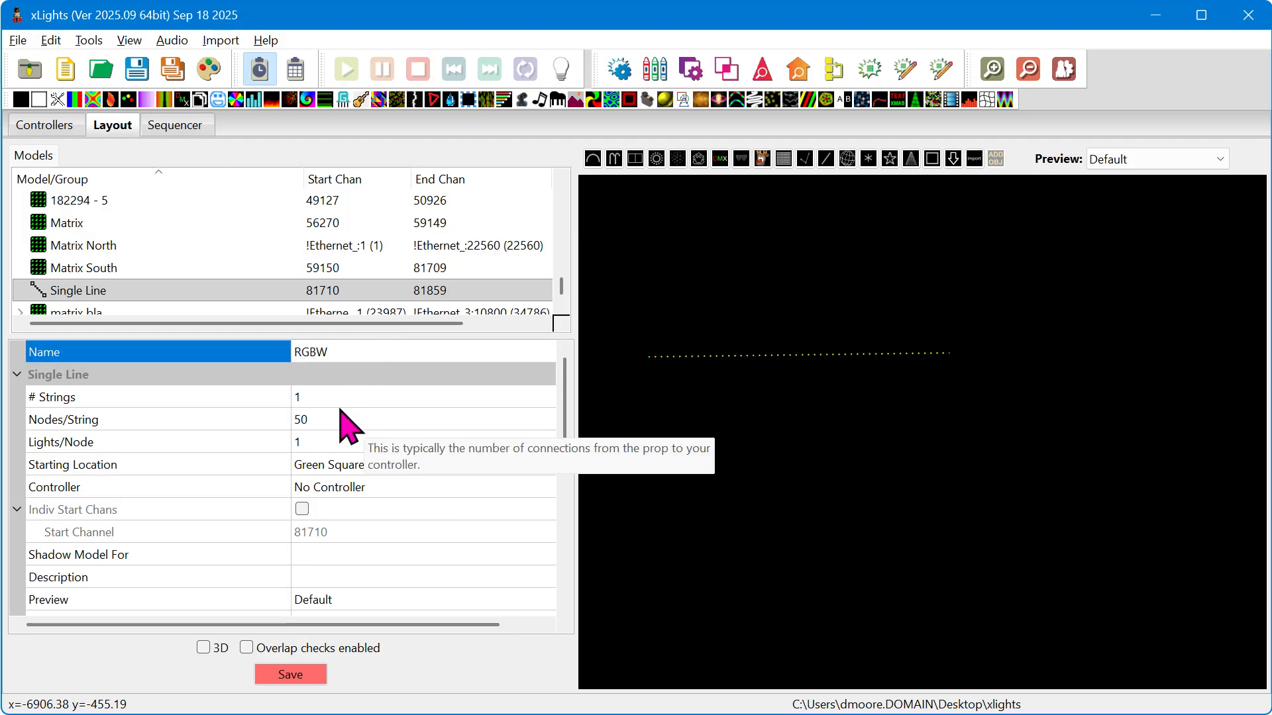
key(Return)
Set the RGBW model's string type to RGBW Nodes.
click(319, 420)
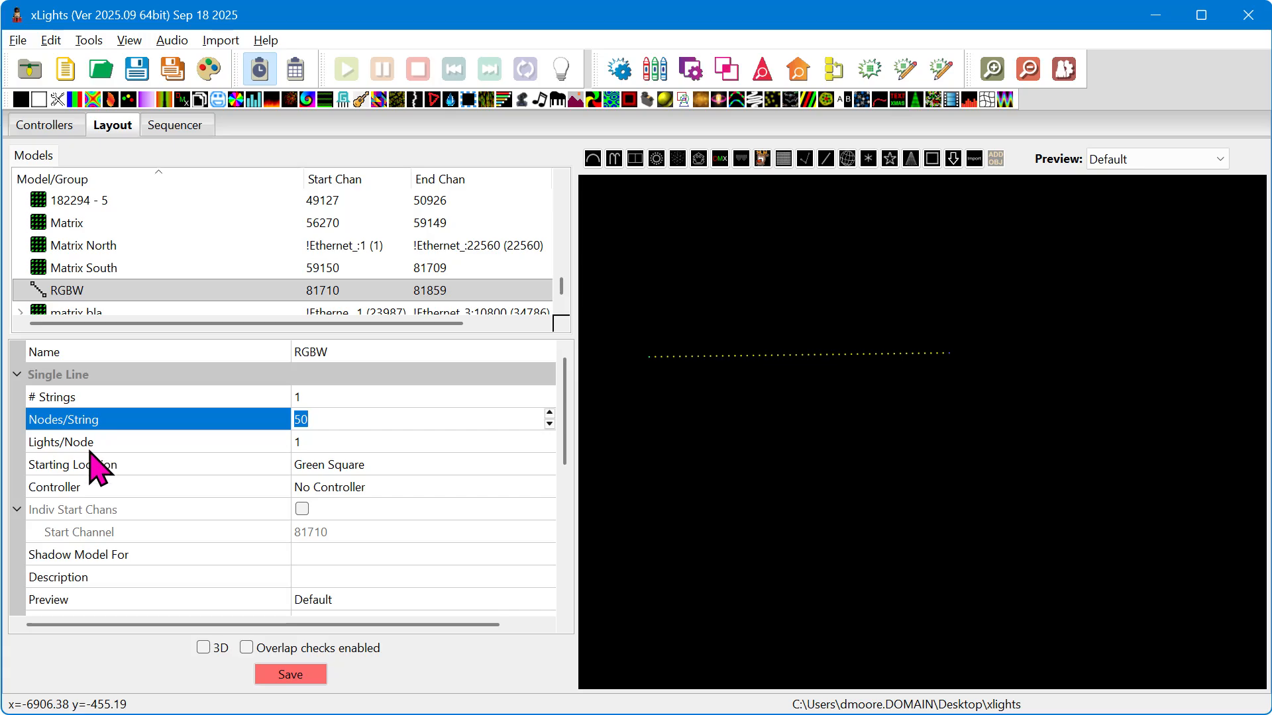
scroll(169, 461, down, 2)
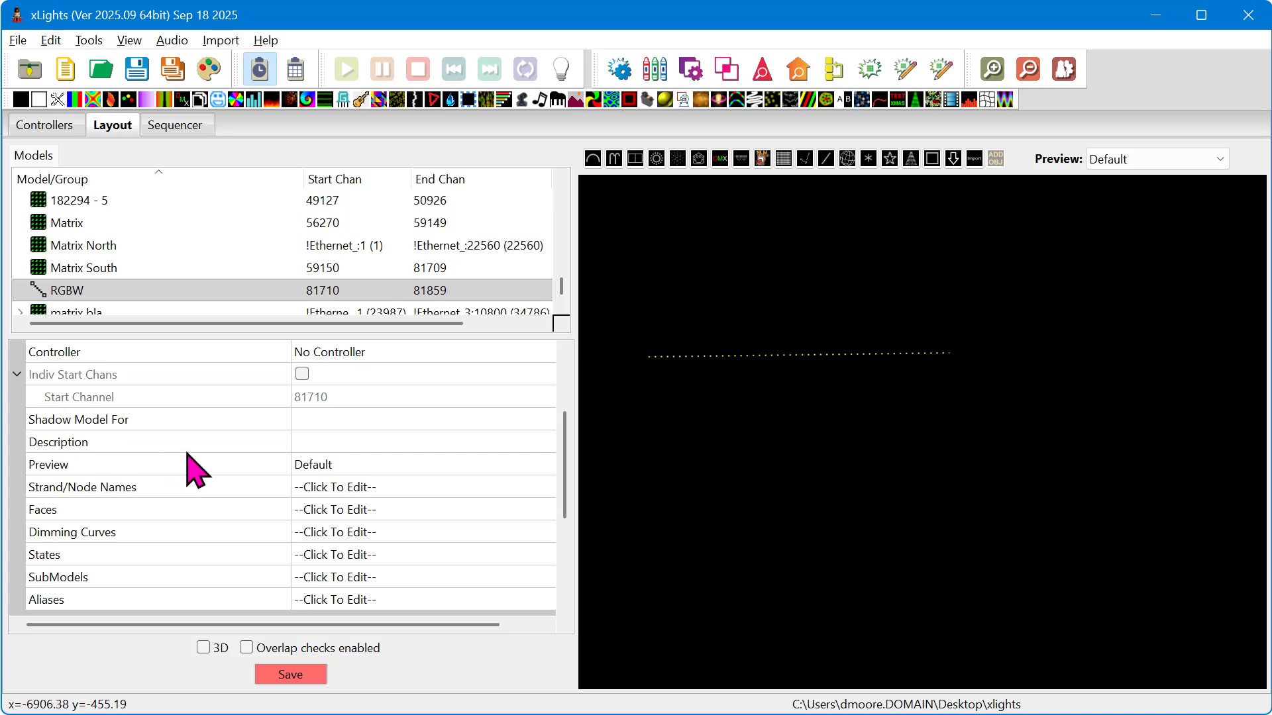
scroll(195, 467, down, 3)
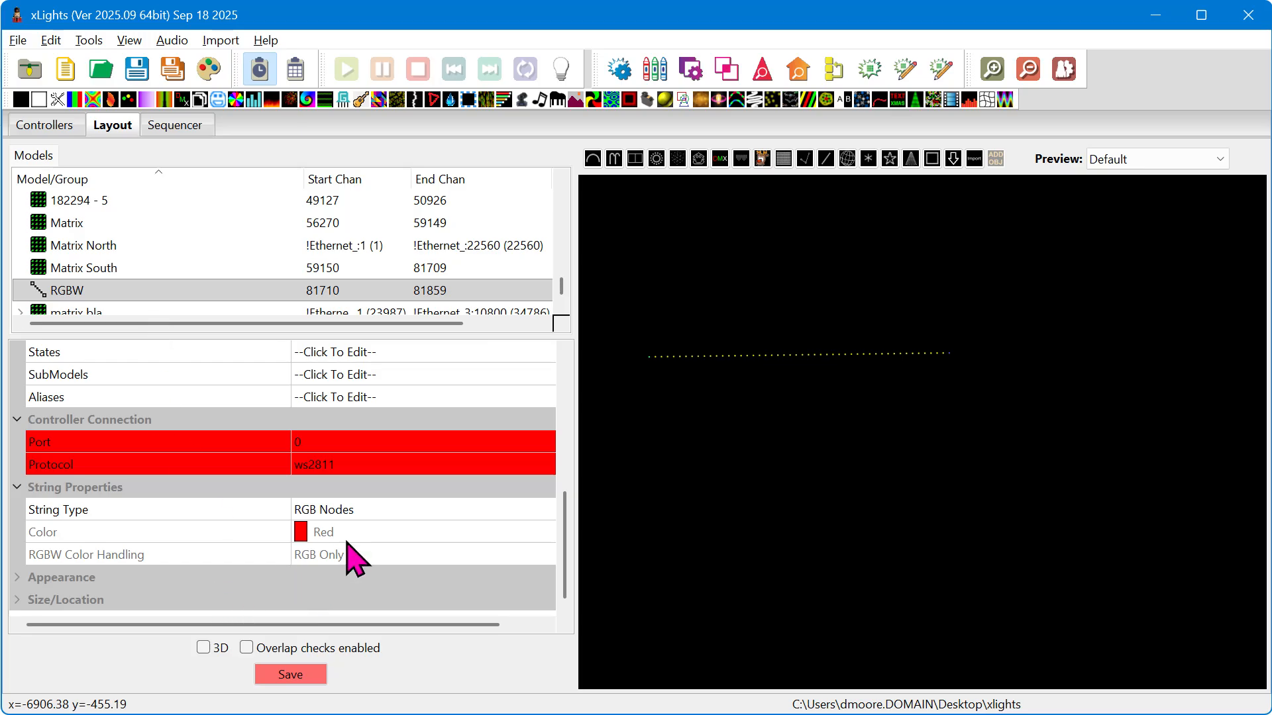
click(372, 508)
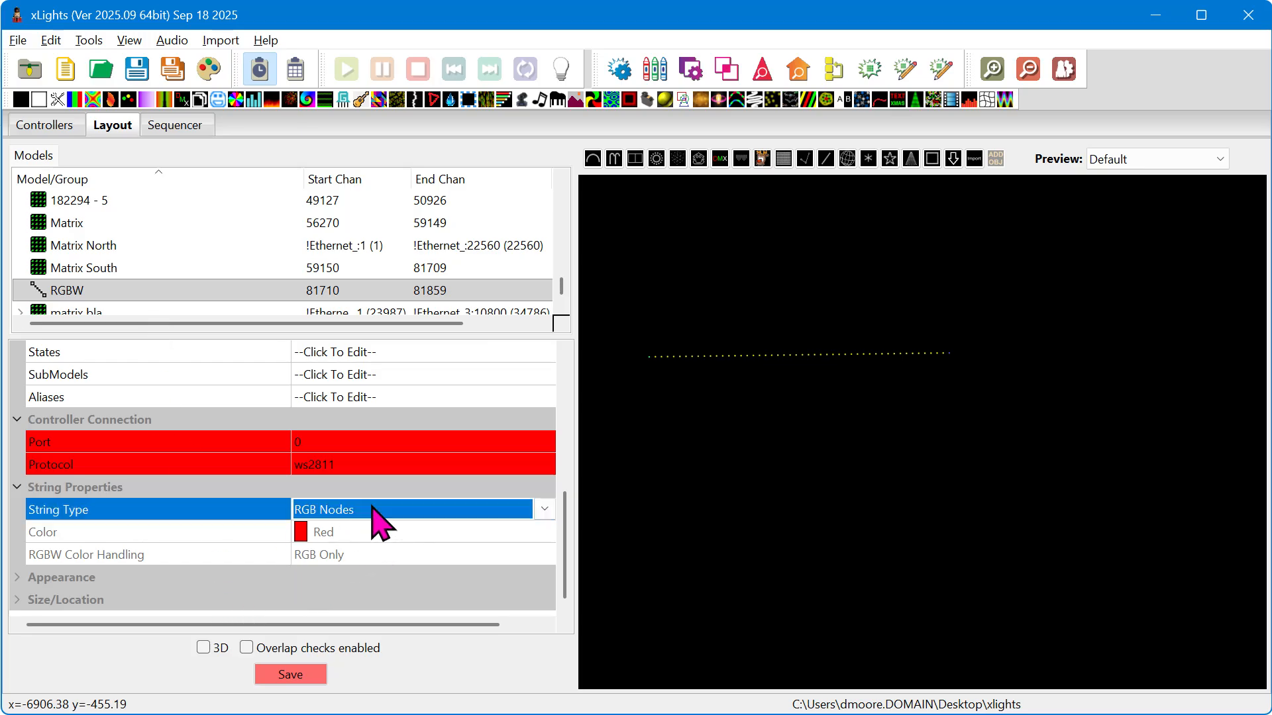
click(372, 509)
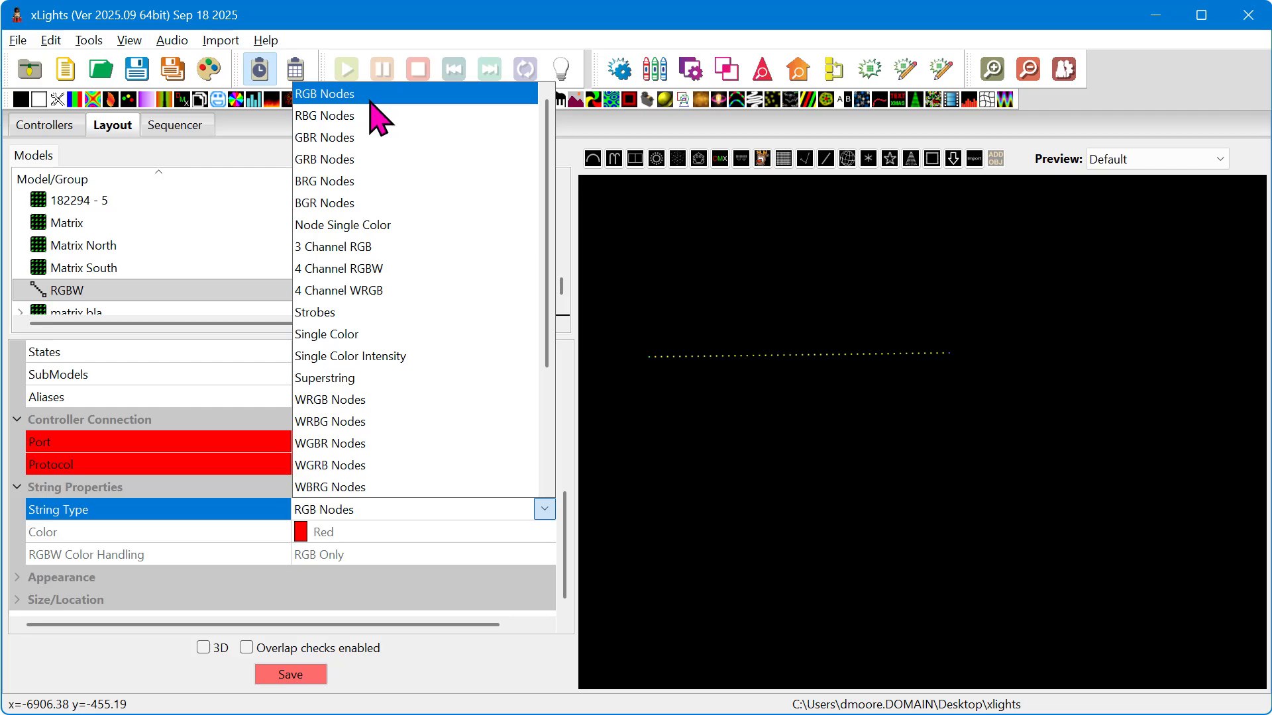
scroll(399, 317, down, 1)
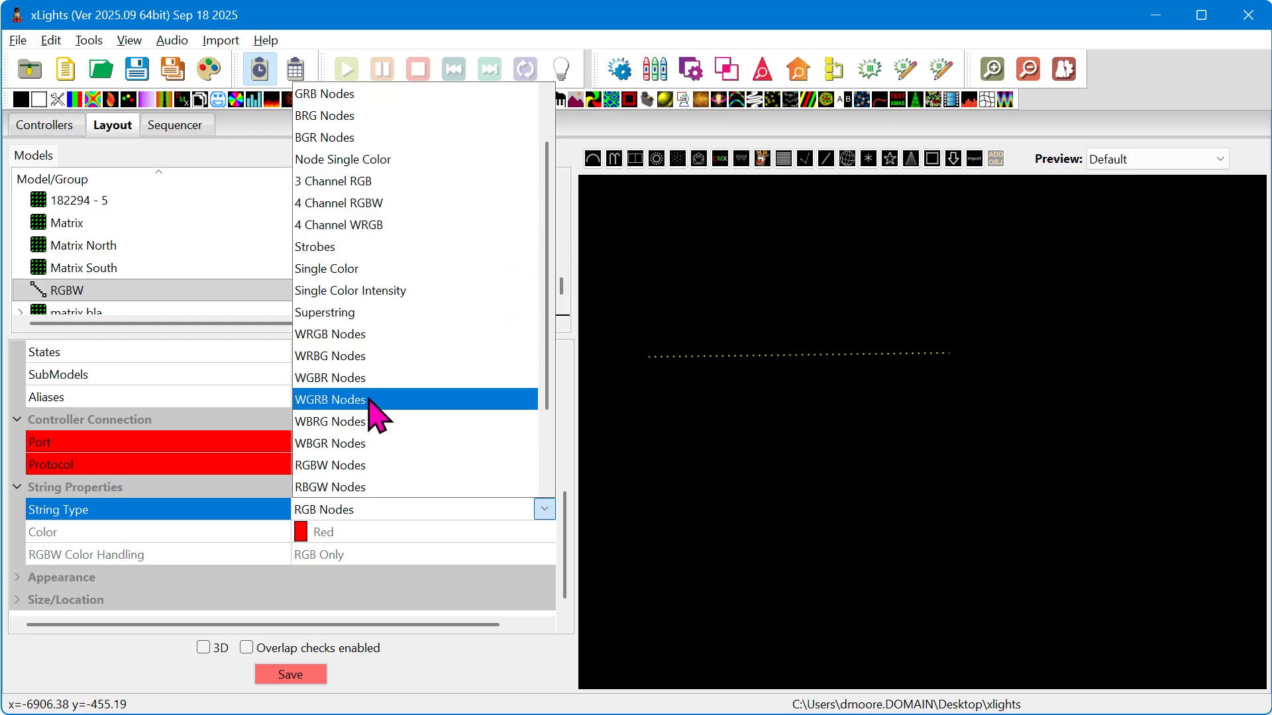
scroll(370, 400, down, 1)
scroll(371, 400, down, 1)
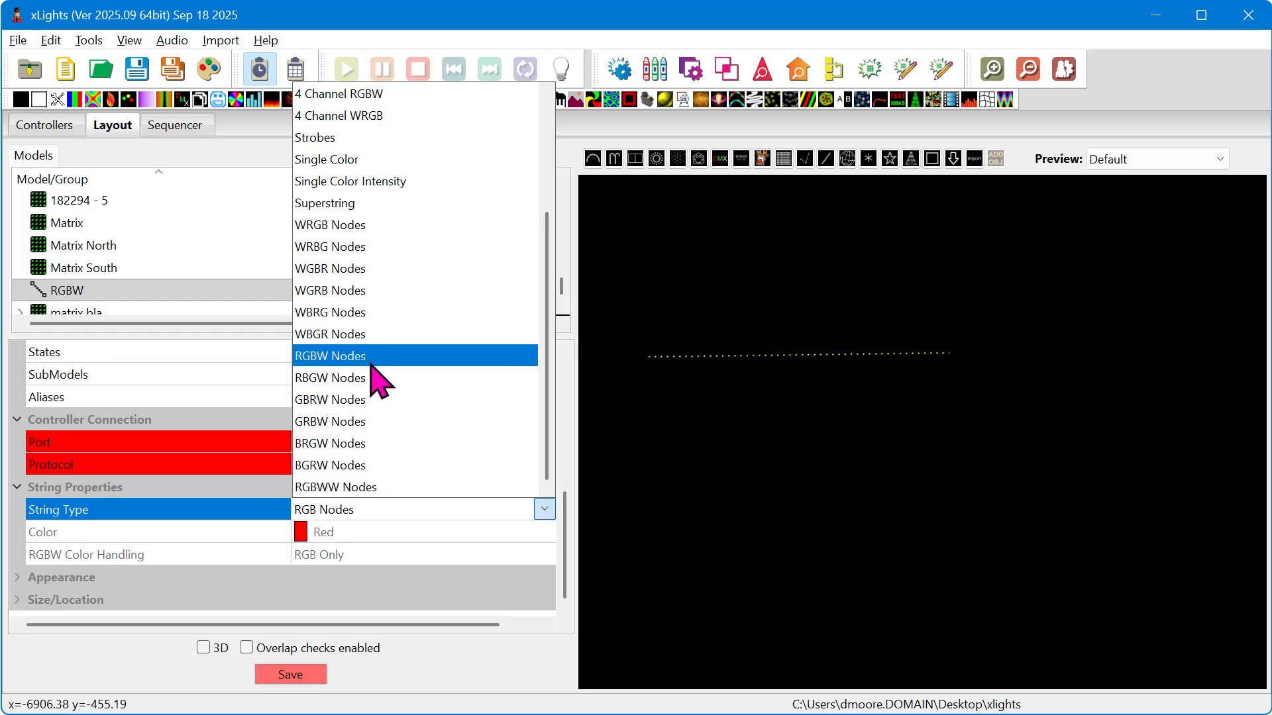
click(346, 358)
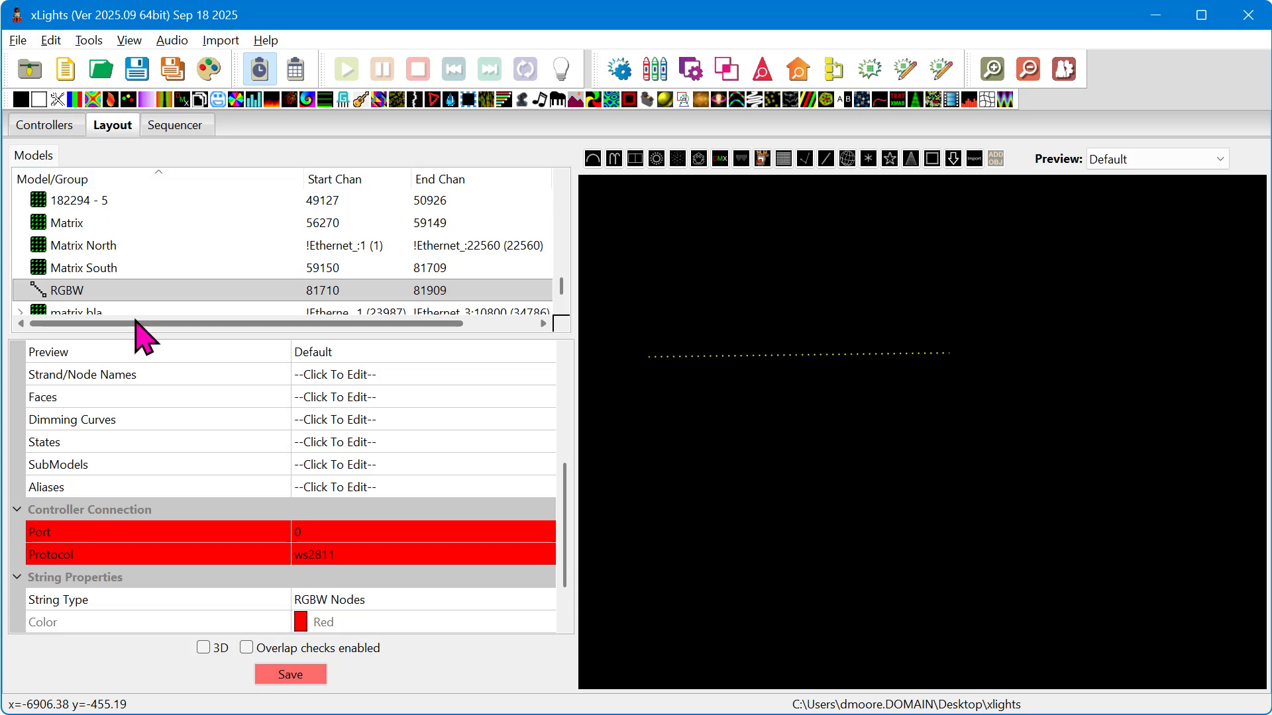
Visualise the Ethernet_4 controller and assign the RGBW model to Pixel Port 1.
click(47, 124)
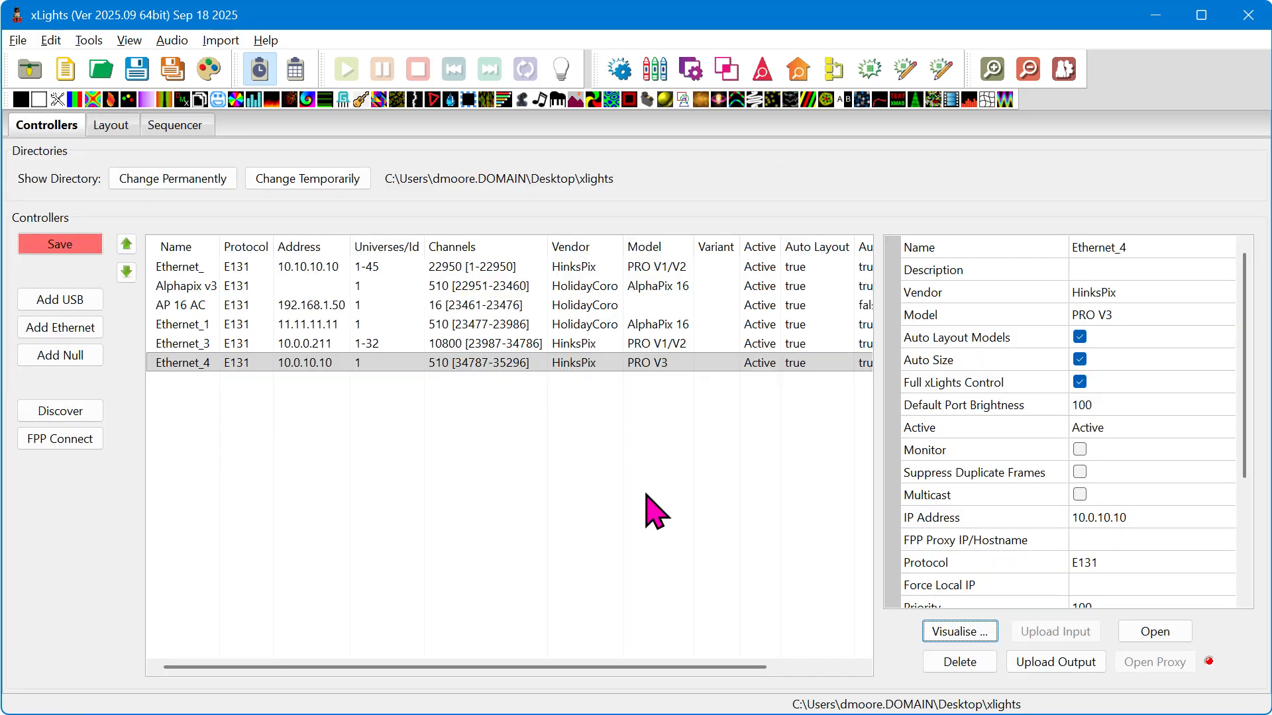
click(976, 634)
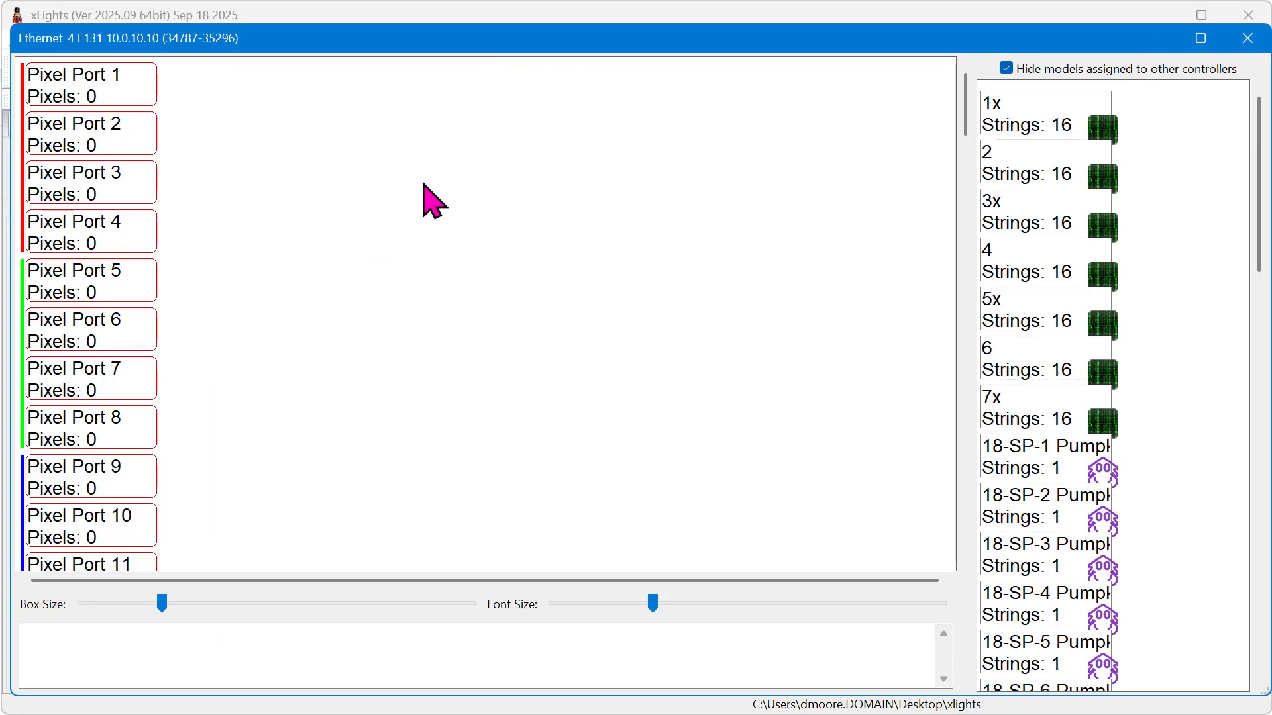
scroll(1156, 265, down, 5)
scroll(1099, 398, down, 12)
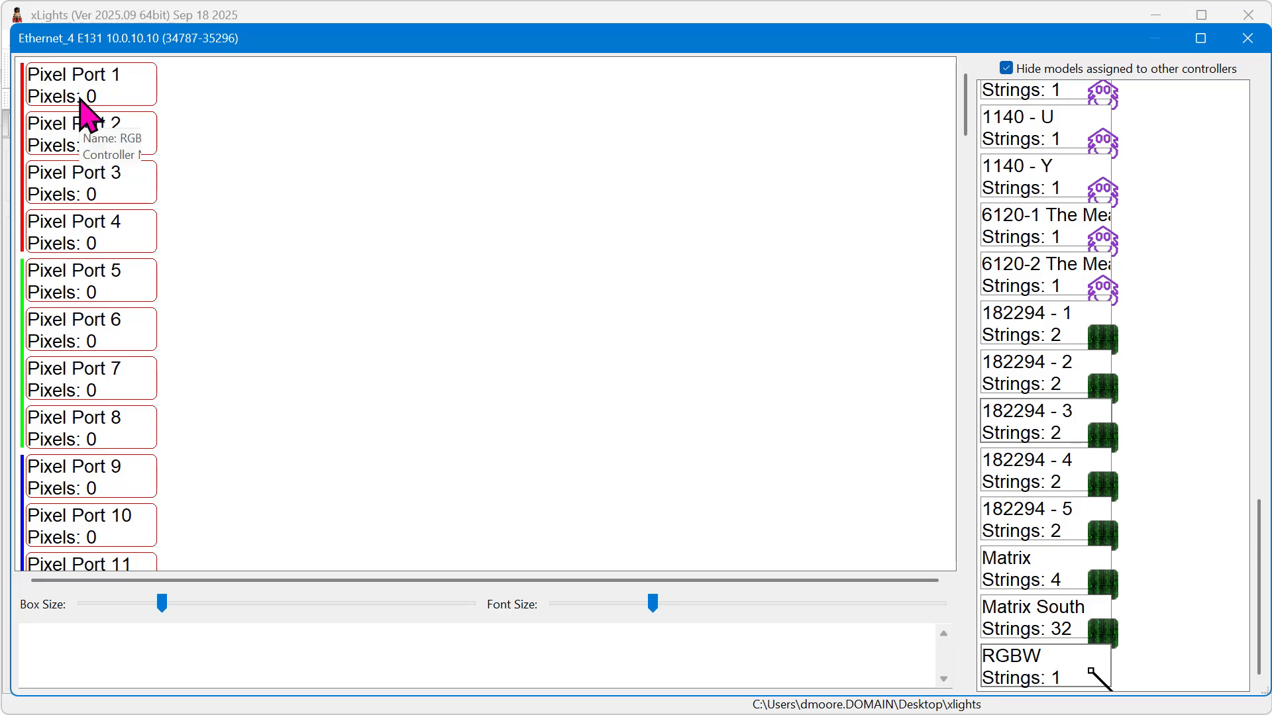
drag(1023, 683, 136, 76)
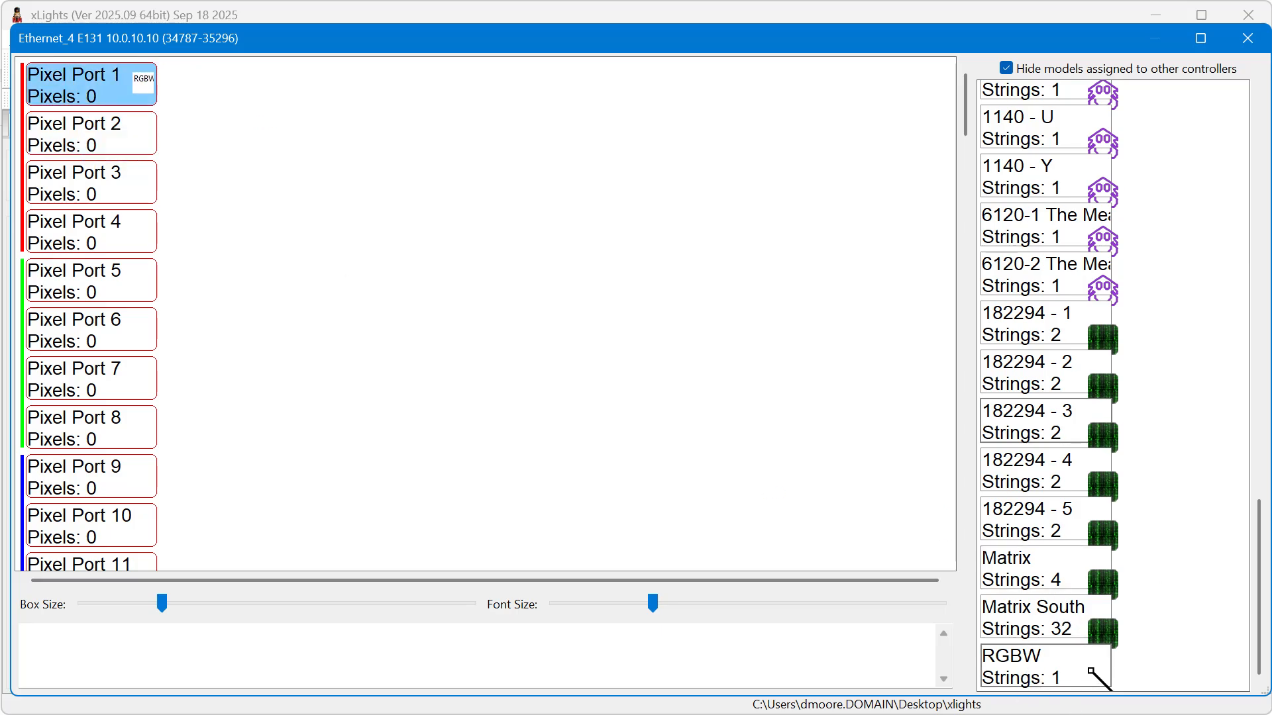
drag(136, 76, 146, 89)
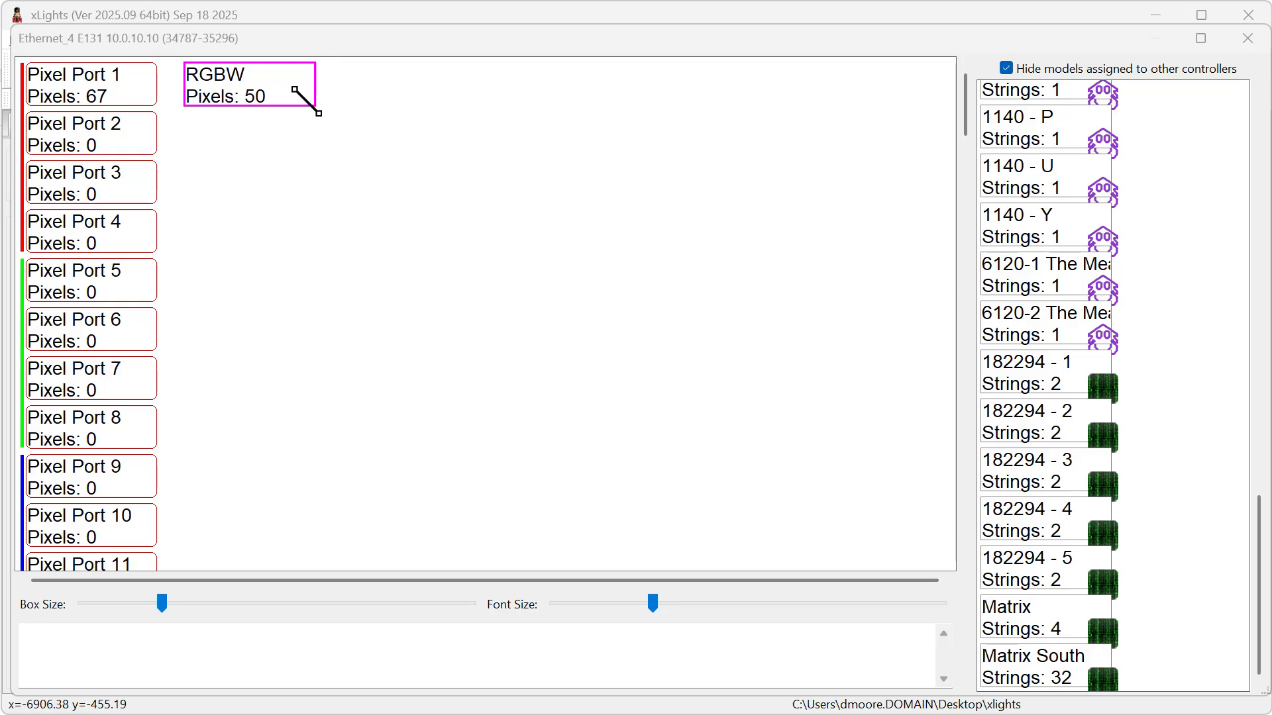
Switch to Calculator and multiply 50 by 3.
drag(840, 135, 739, 74)
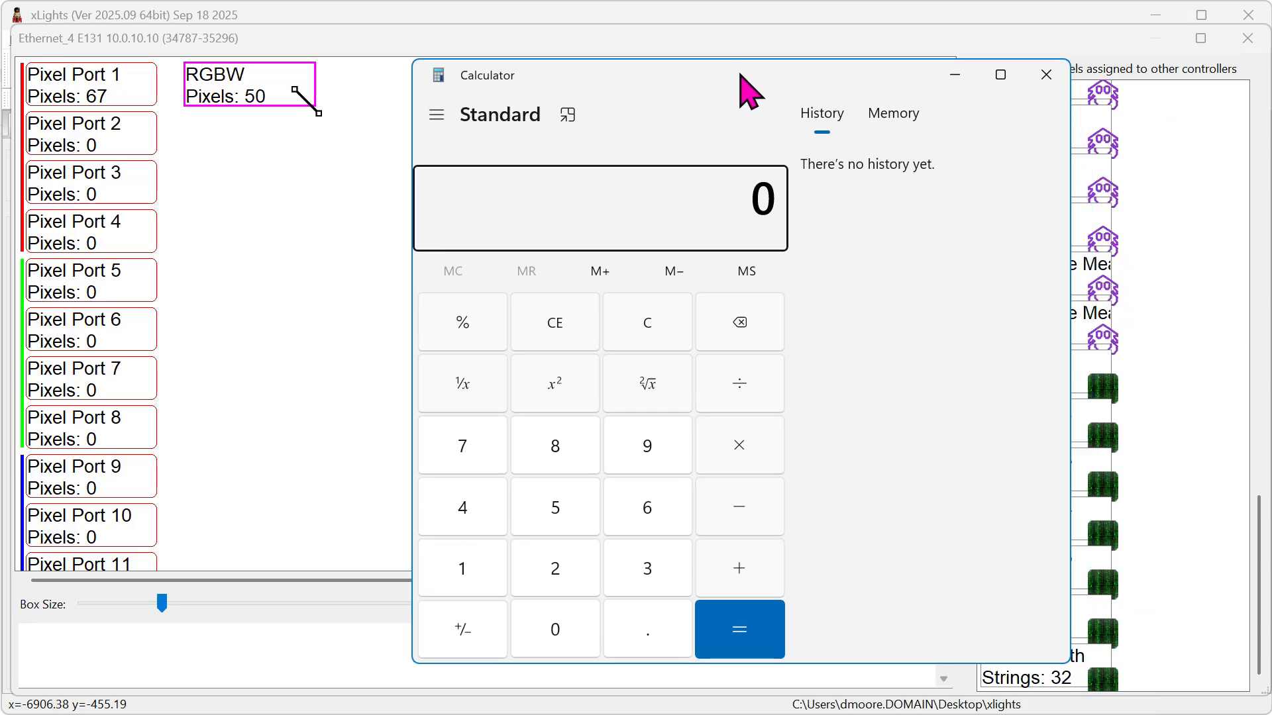
text(50 × 3)
key(Return)
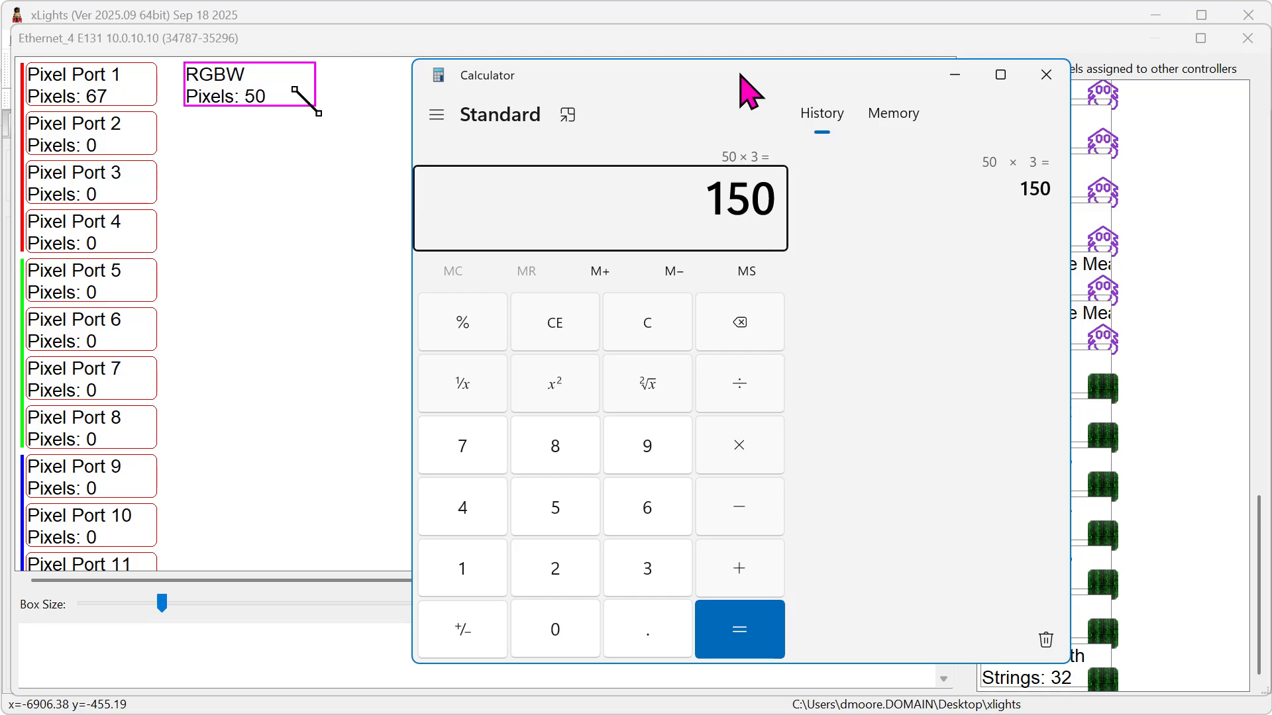
Clear the calculator and multiply 67 by 3.
key(Escape)
text(67)
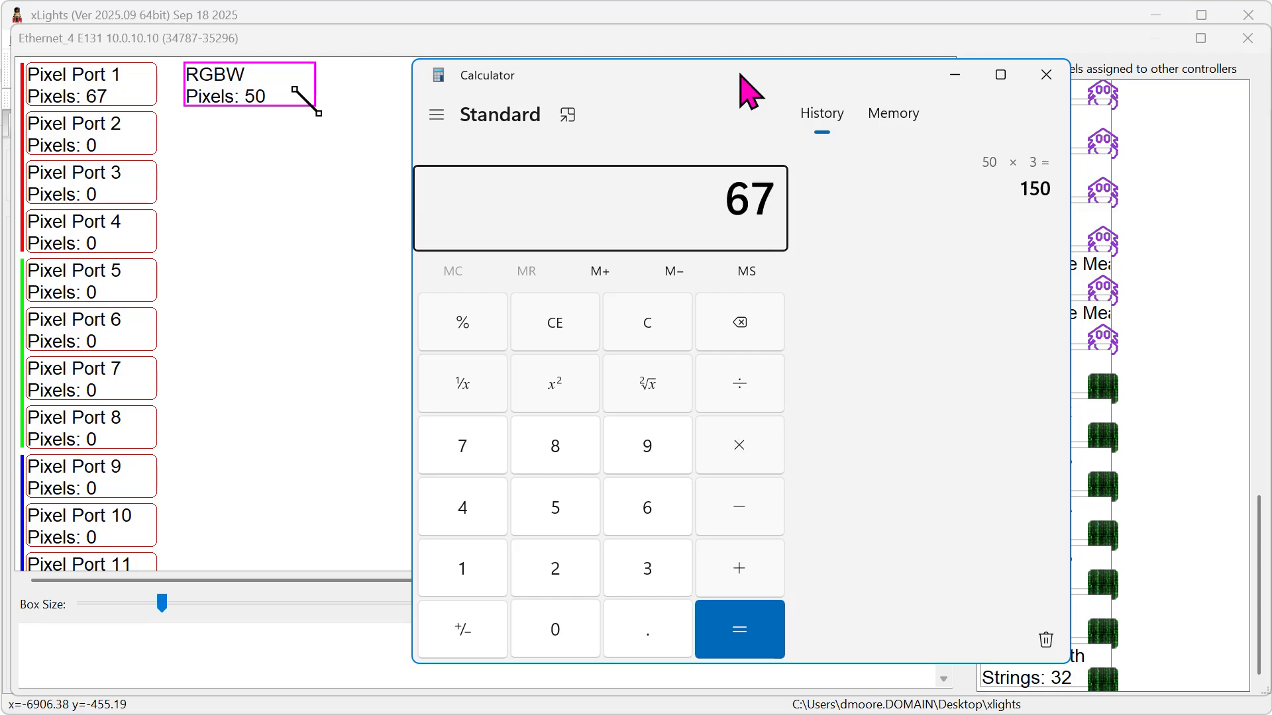
key(asterisk)
text(3)
key(Return)
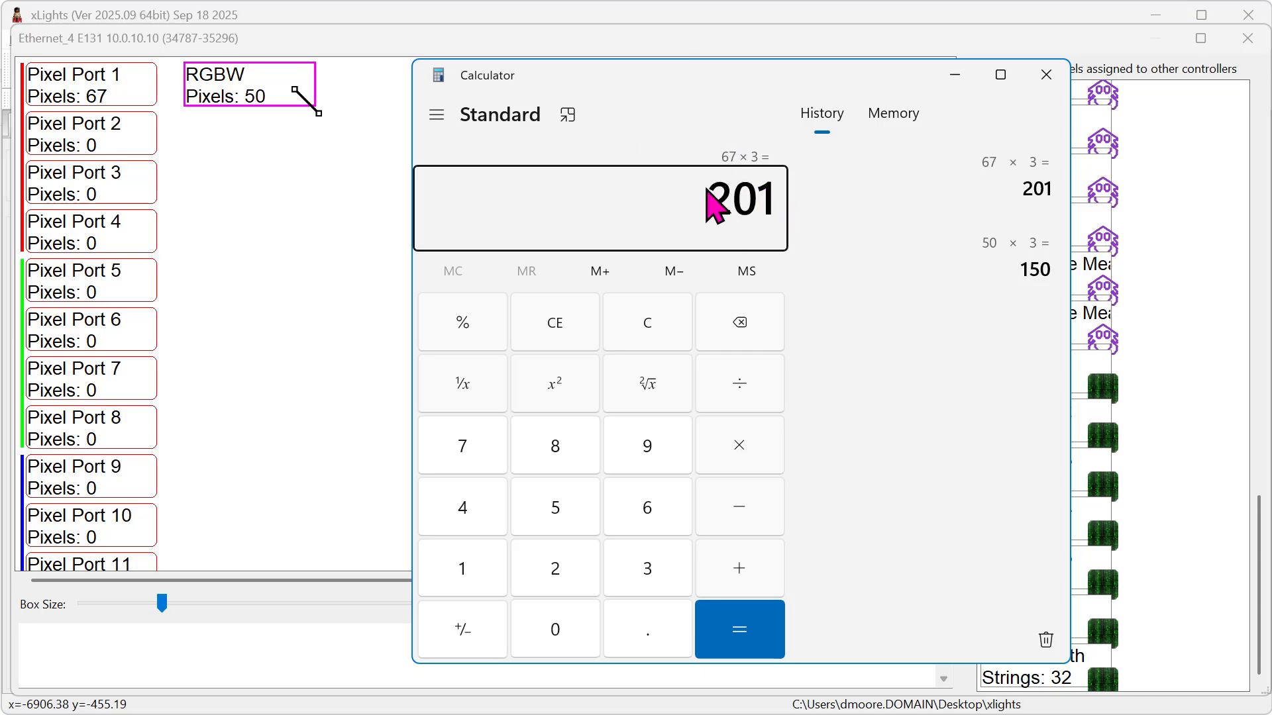
Compare the calculated product with Pixel Port 1's channel details, and close Calculator and the controller visualiser.
drag(707, 200, 788, 199)
mouse_move(70, 99)
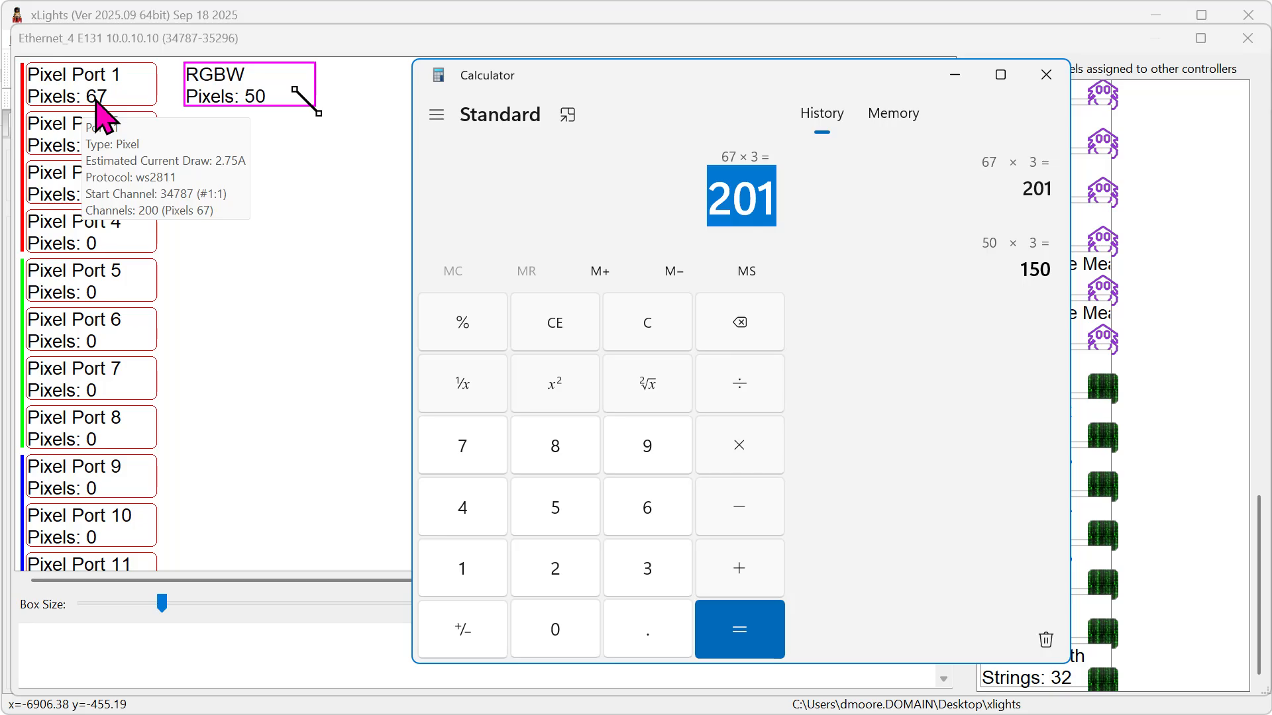
click(1060, 84)
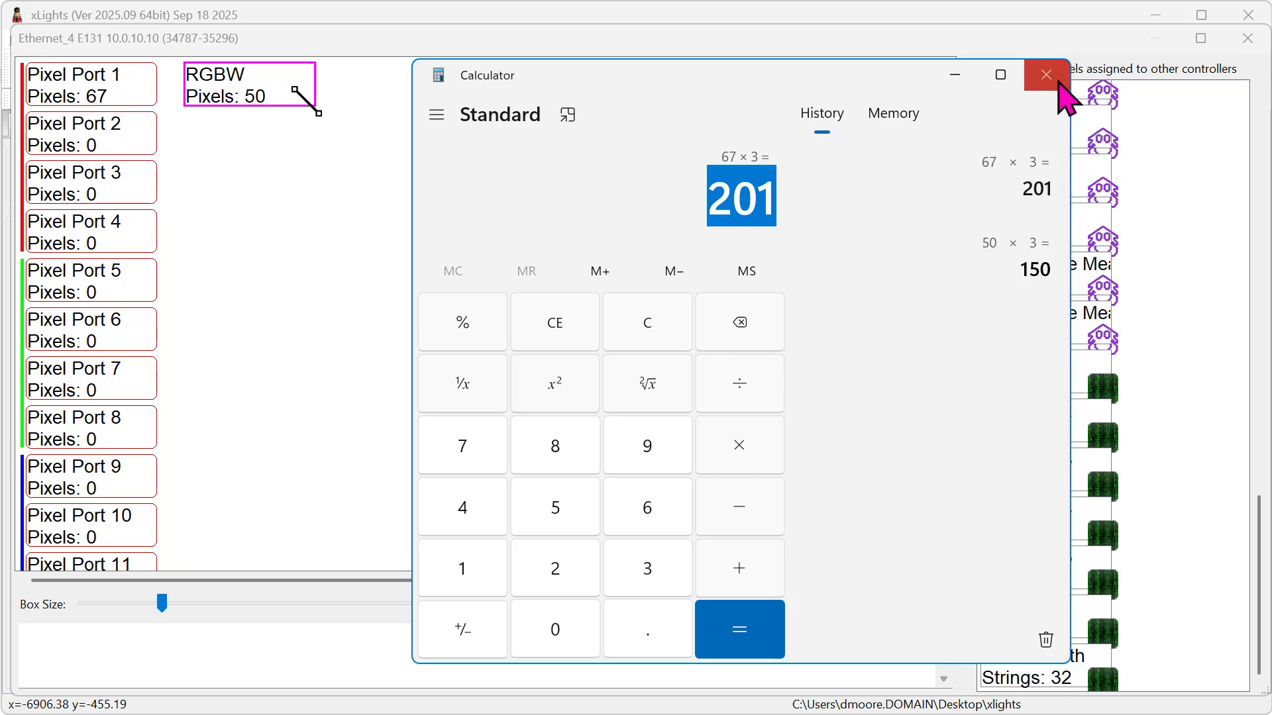
click(1058, 84)
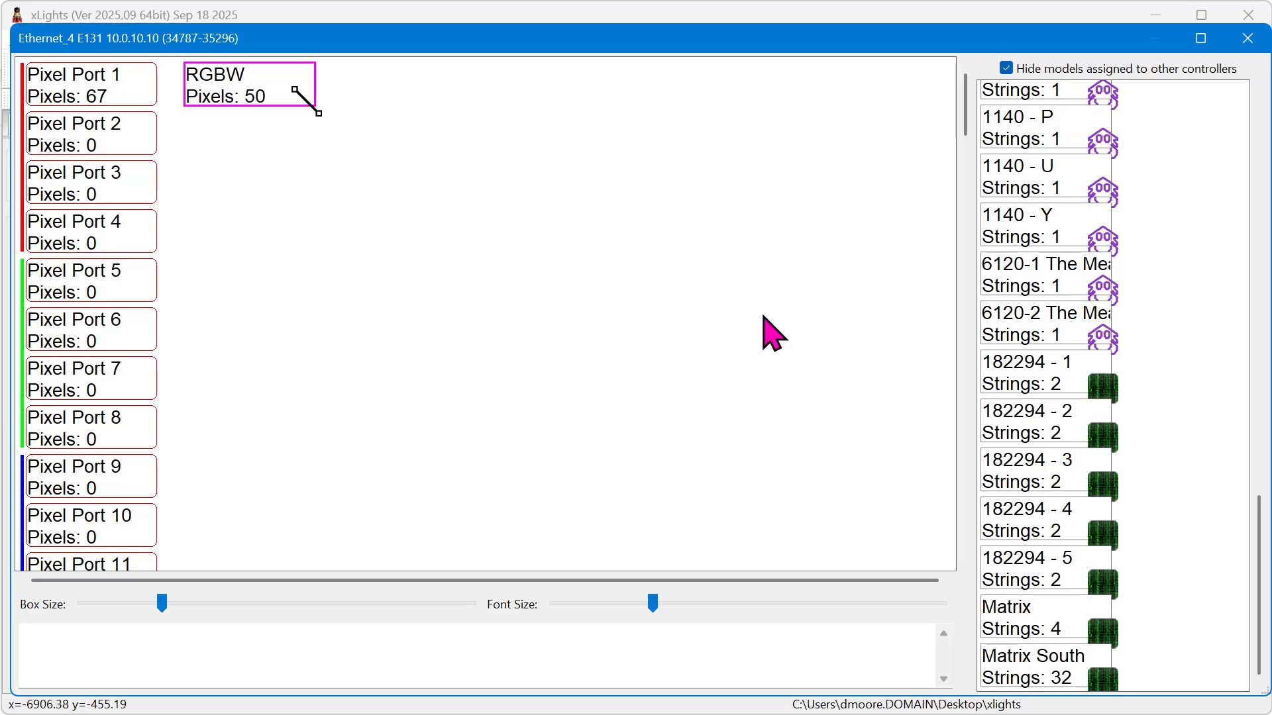
click(1239, 47)
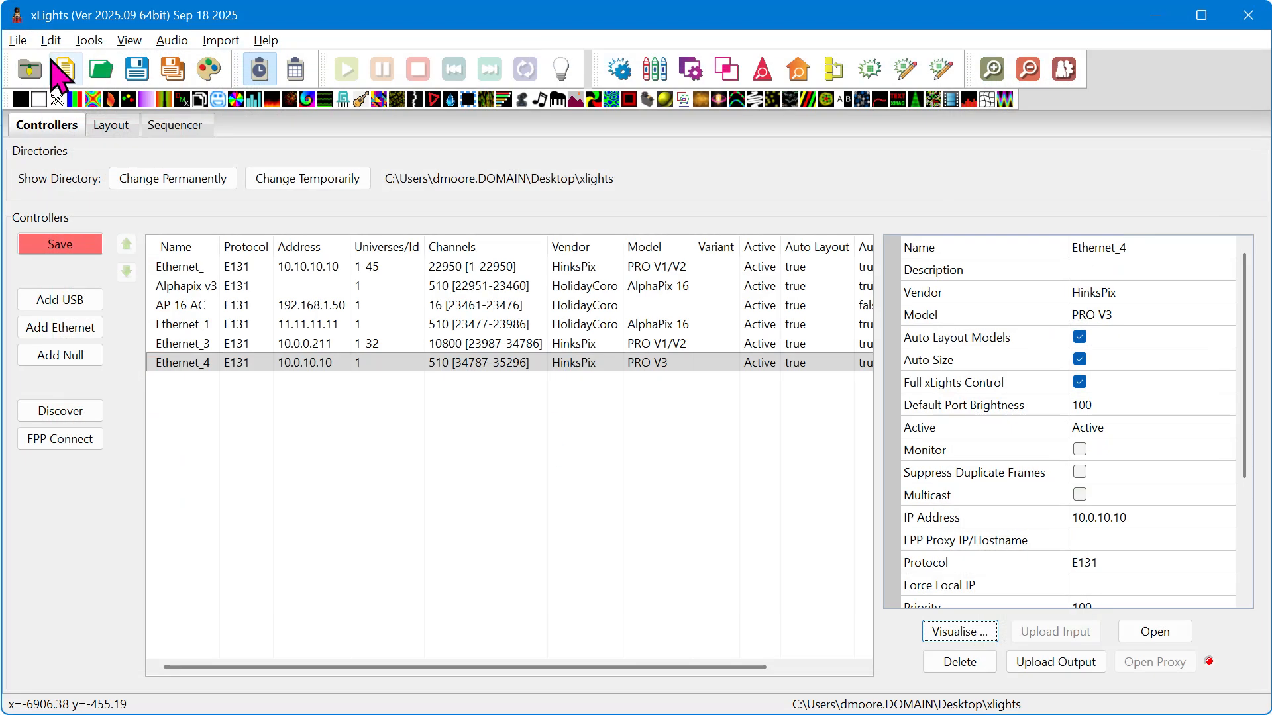
Open the light test, continuing past the output error, and select the RGBW model for testing.
click(89, 41)
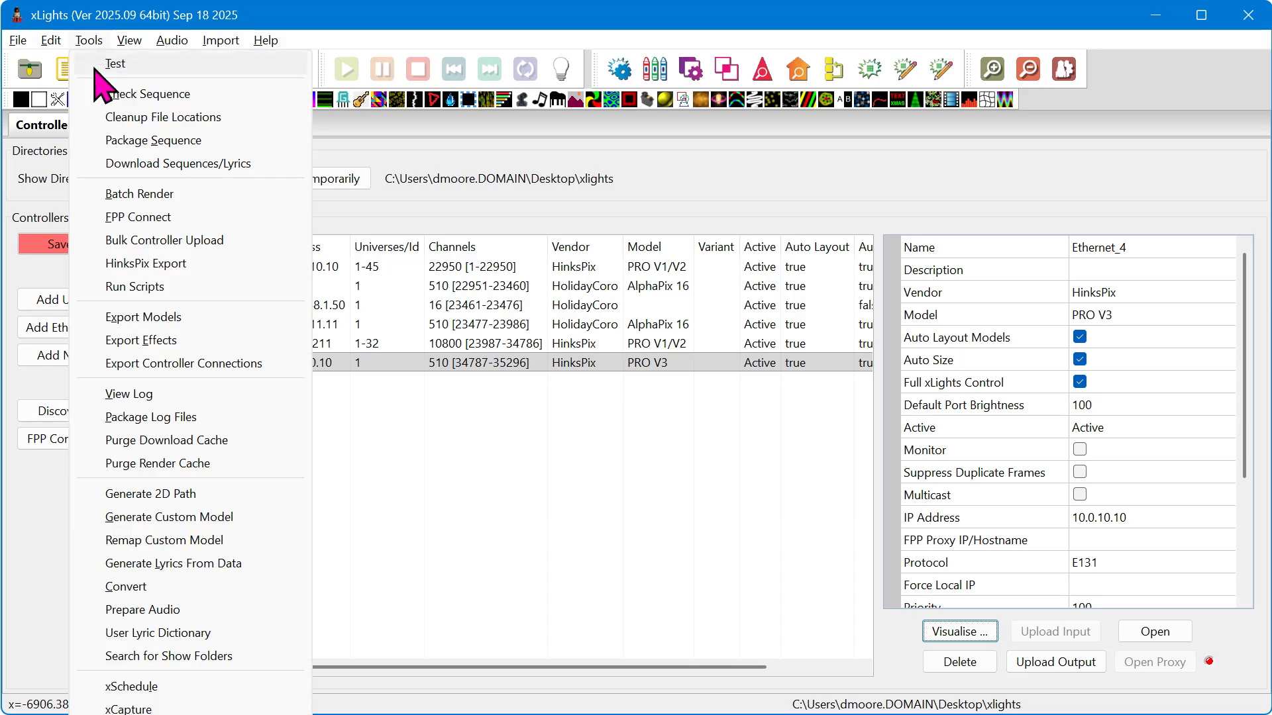
click(96, 64)
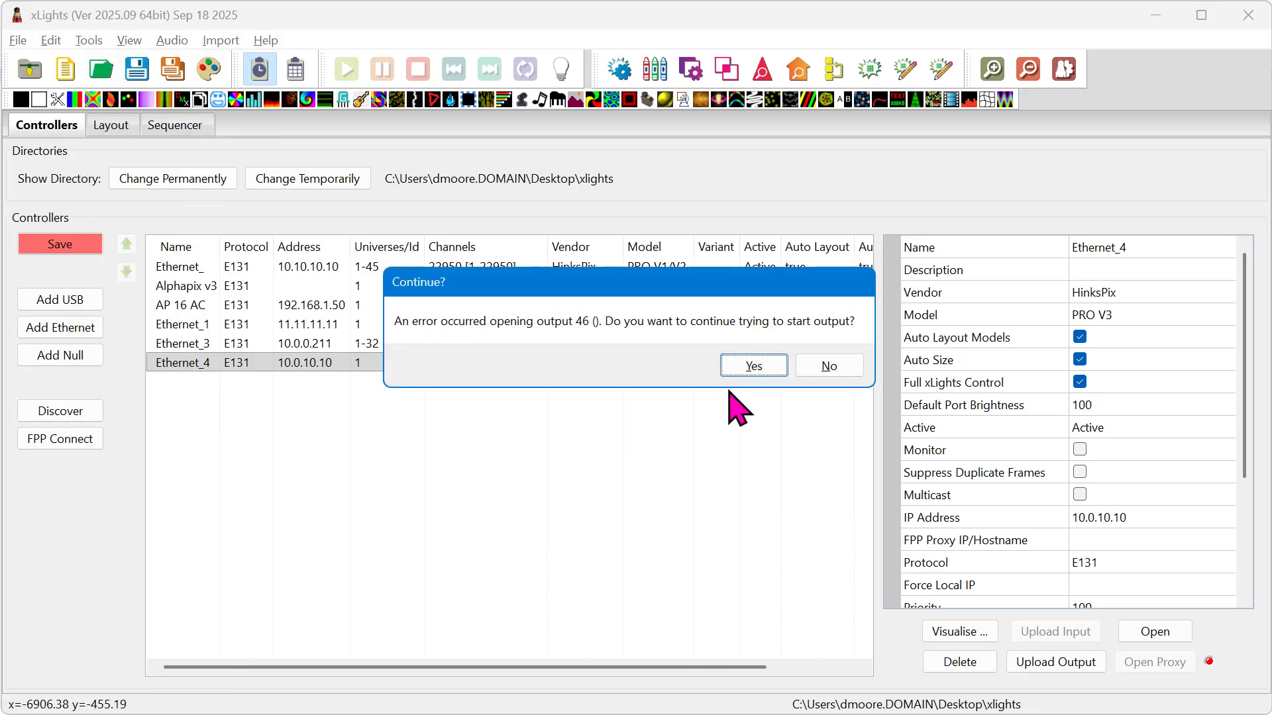
click(743, 368)
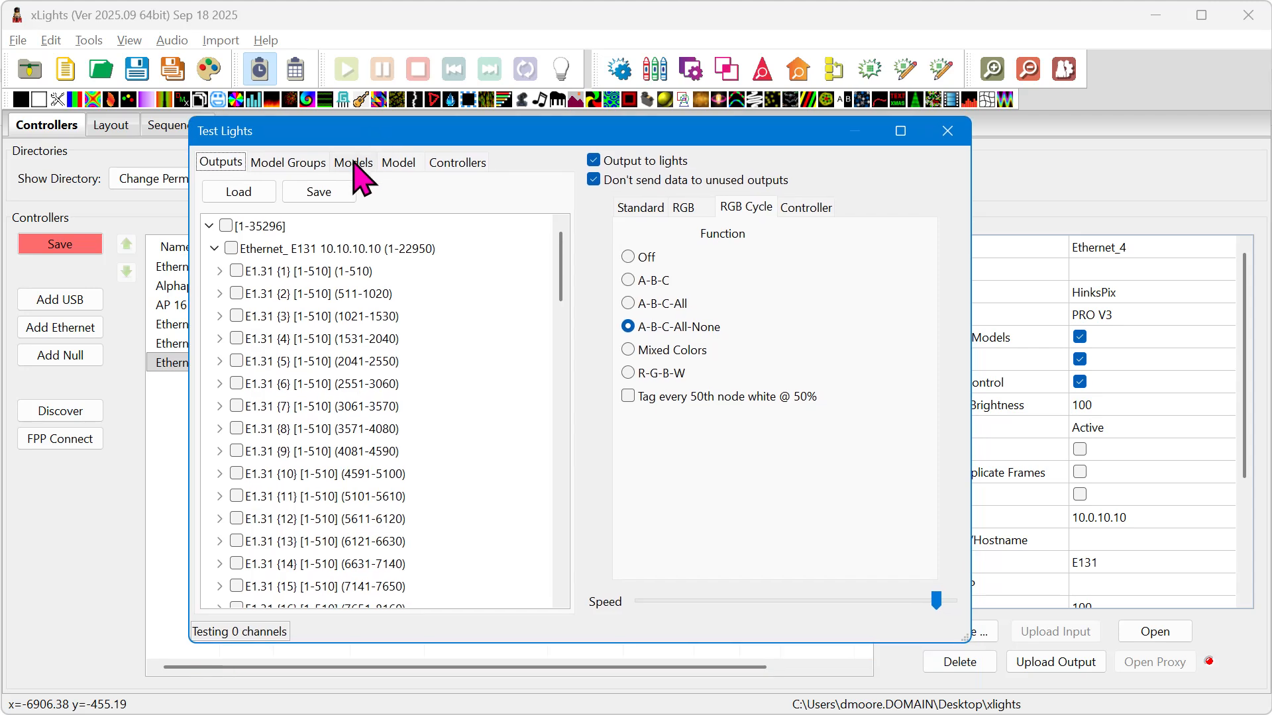
click(353, 162)
drag(561, 258, 596, 539)
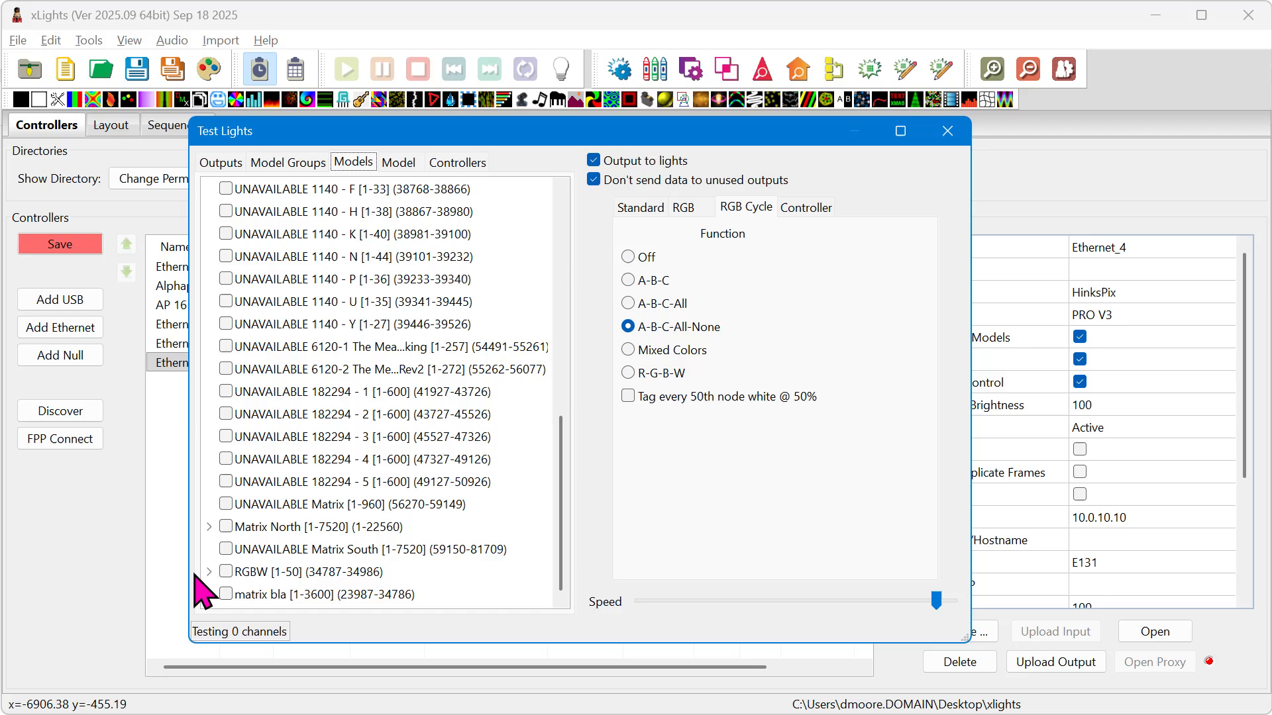
click(226, 571)
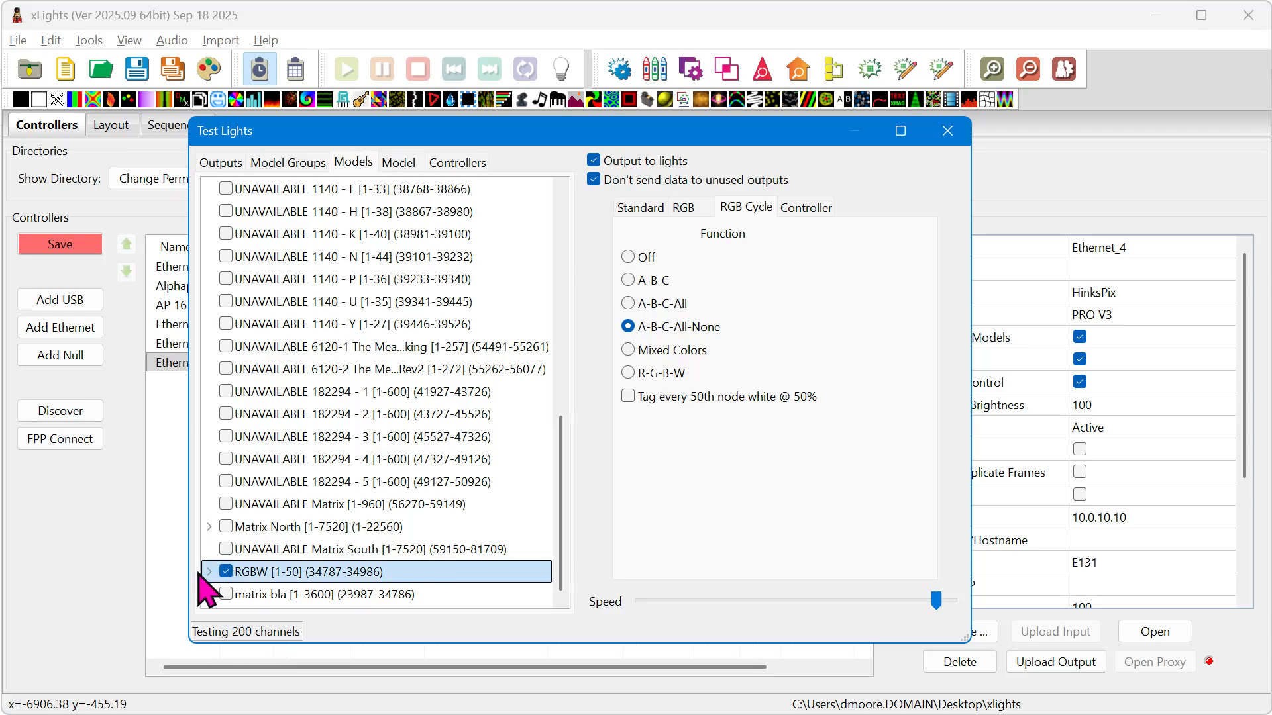
Expand the RGBW model in the test list and examine the channel ranges of its nodes.
click(208, 571)
scroll(304, 556, down, 5)
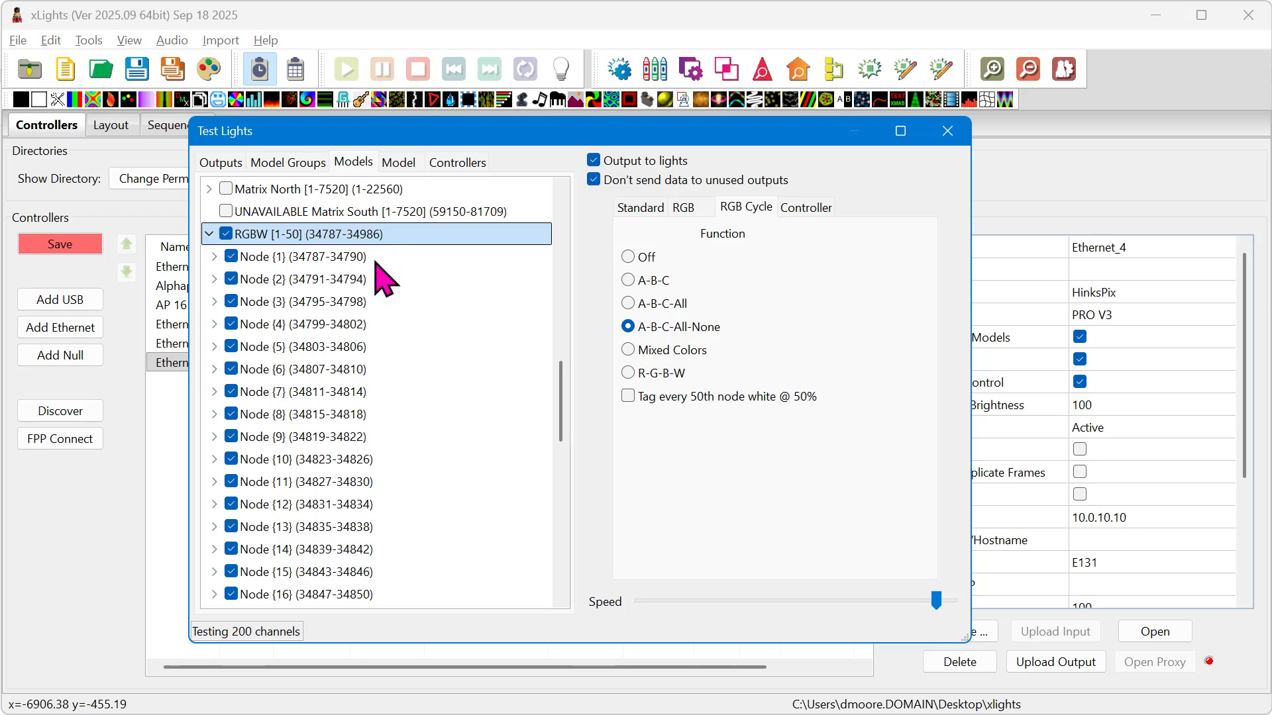
scroll(344, 524, down, 3)
scroll(351, 533, up, 7)
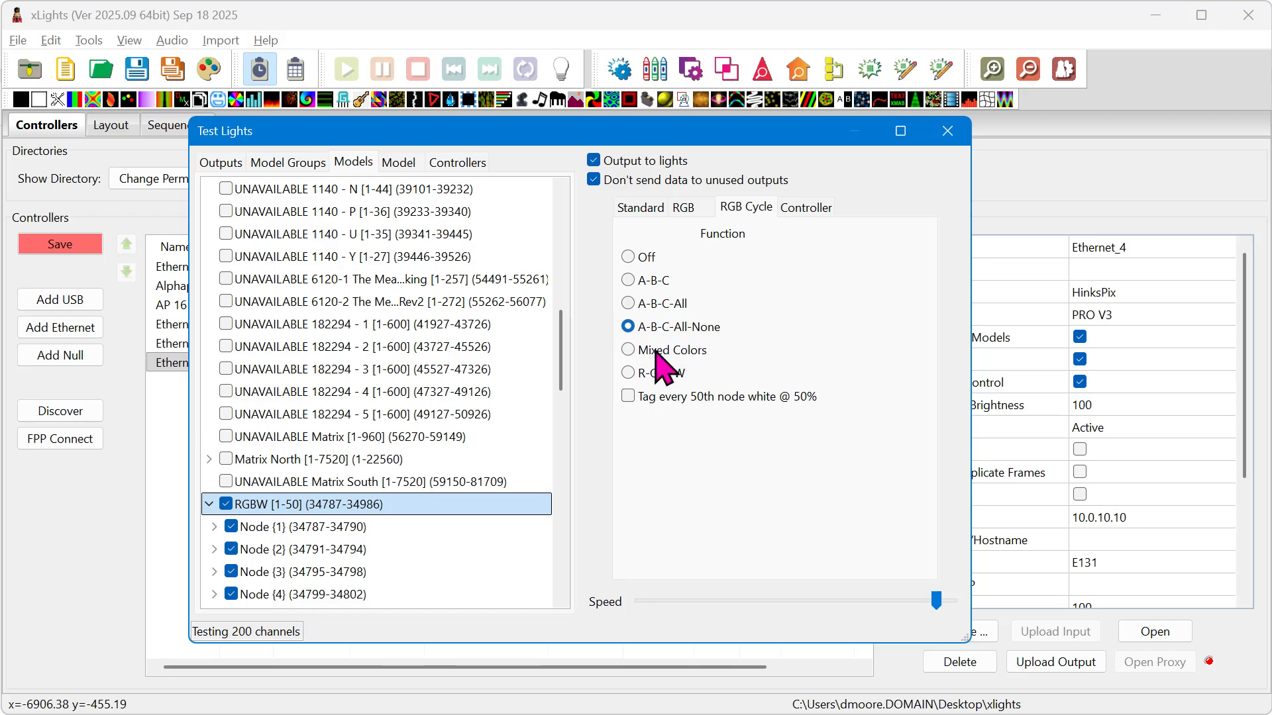
Set the RGB cycle test function to R-G-B-W, collapse the RGBW model's nodes and close the light test.
click(626, 374)
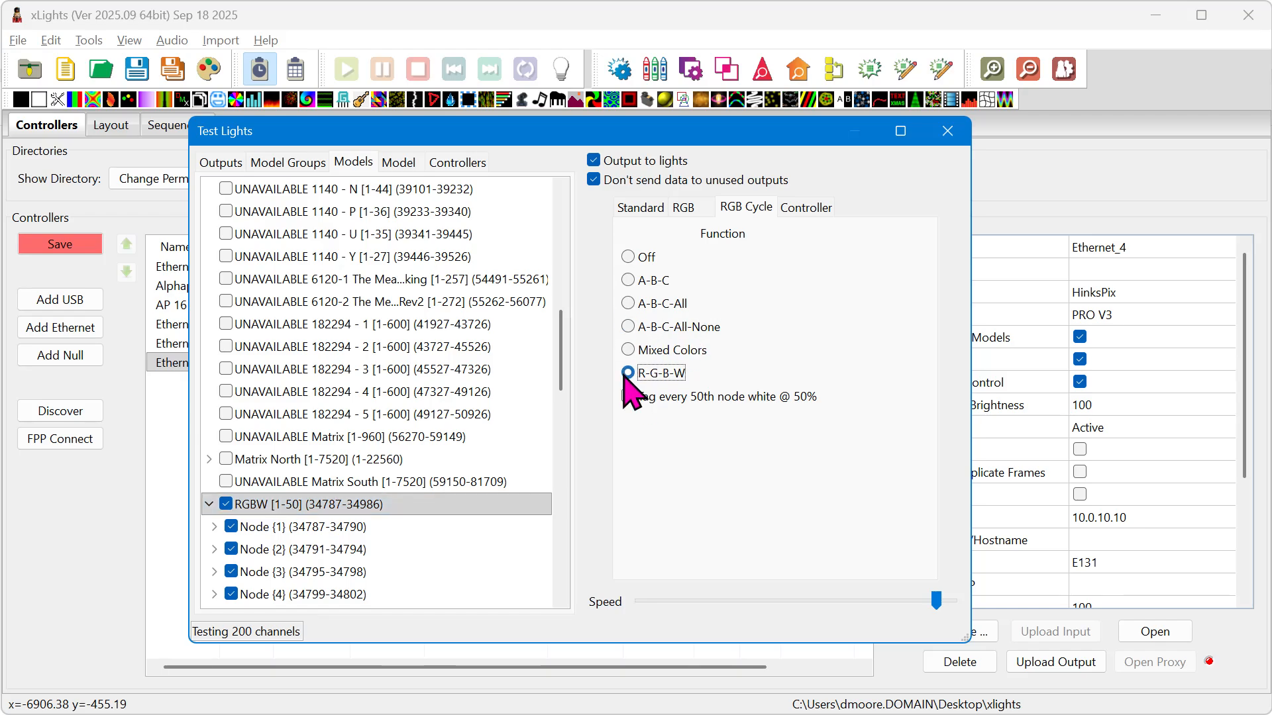
click(210, 505)
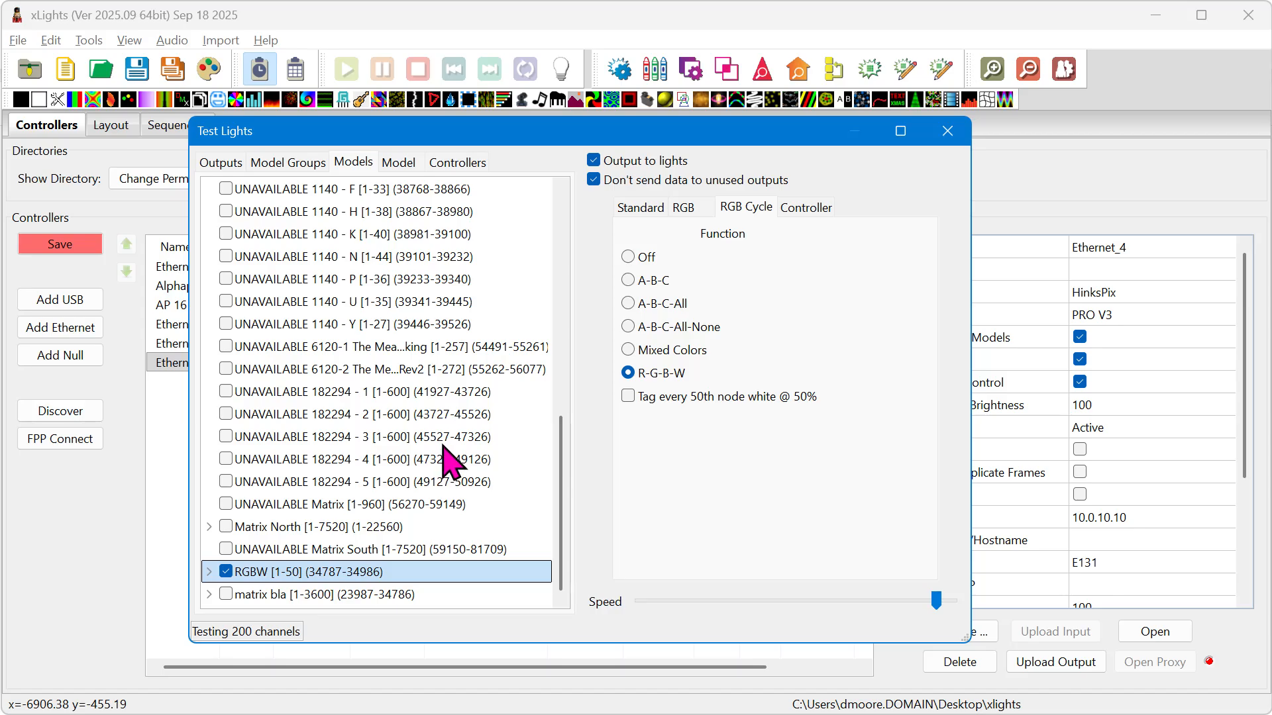
click(943, 135)
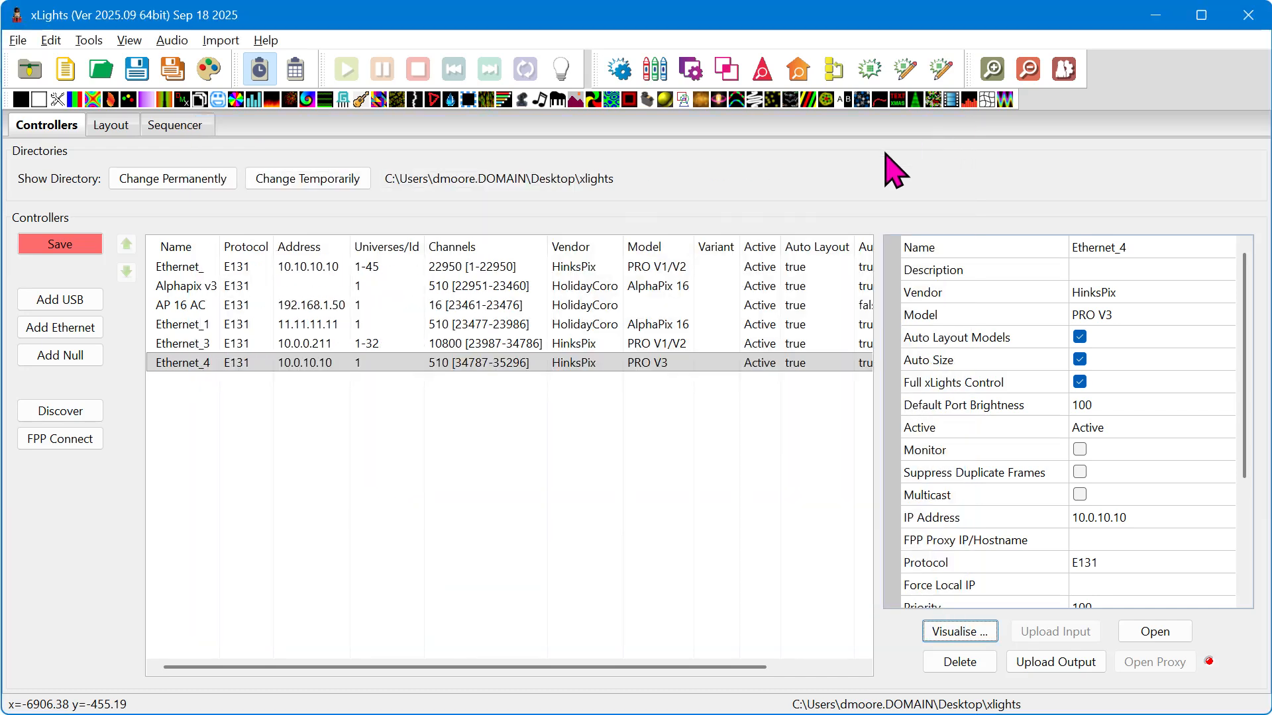
Return to the layout and show the string properties of the RGBW model.
click(110, 132)
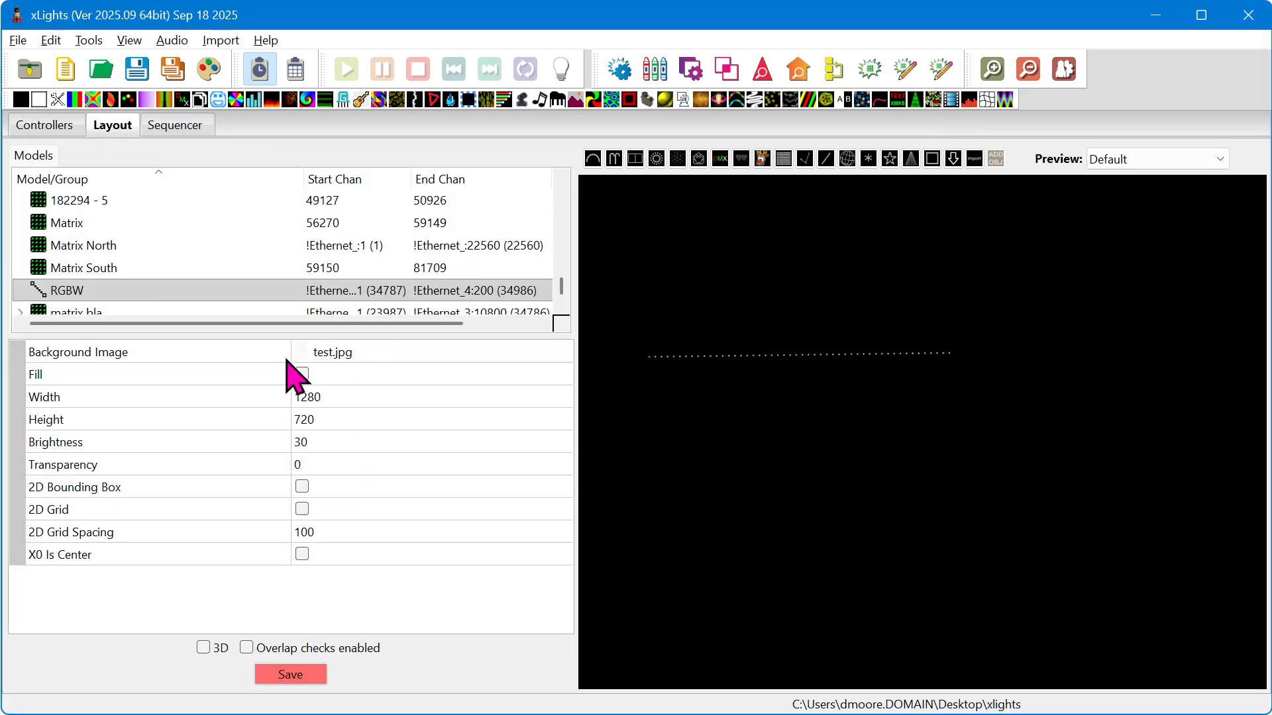
click(127, 289)
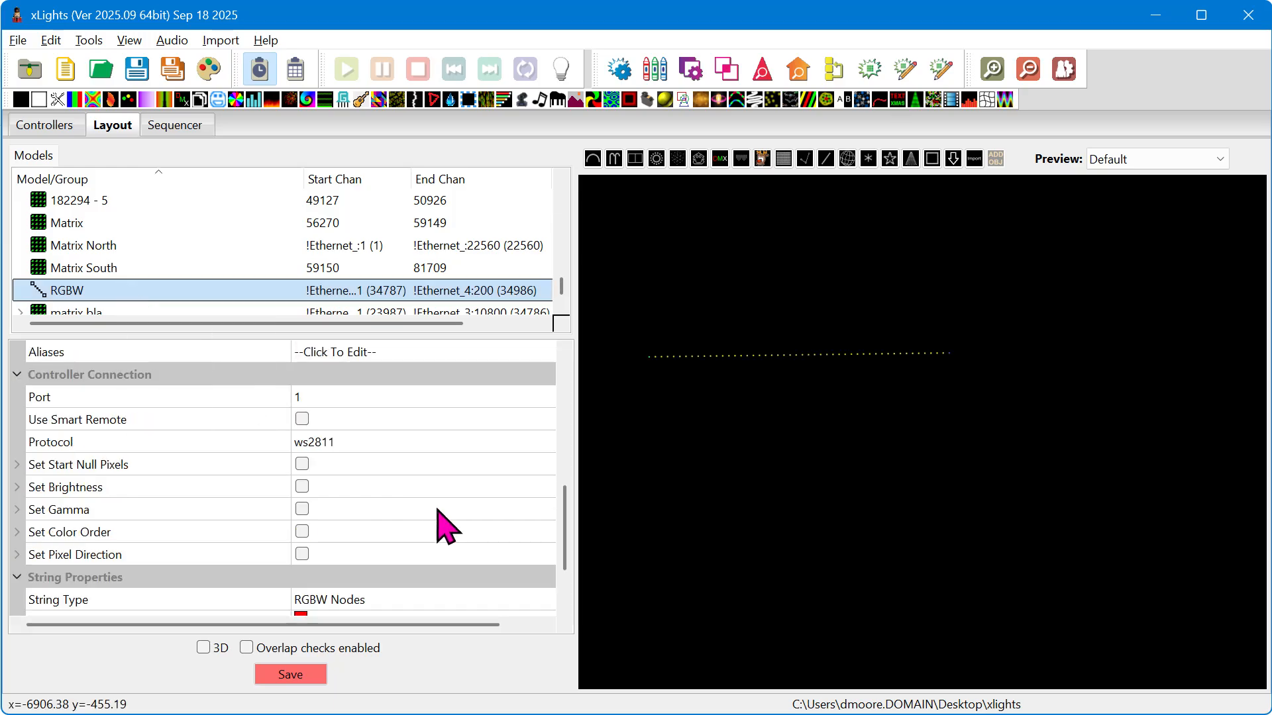
scroll(442, 525, down, 2)
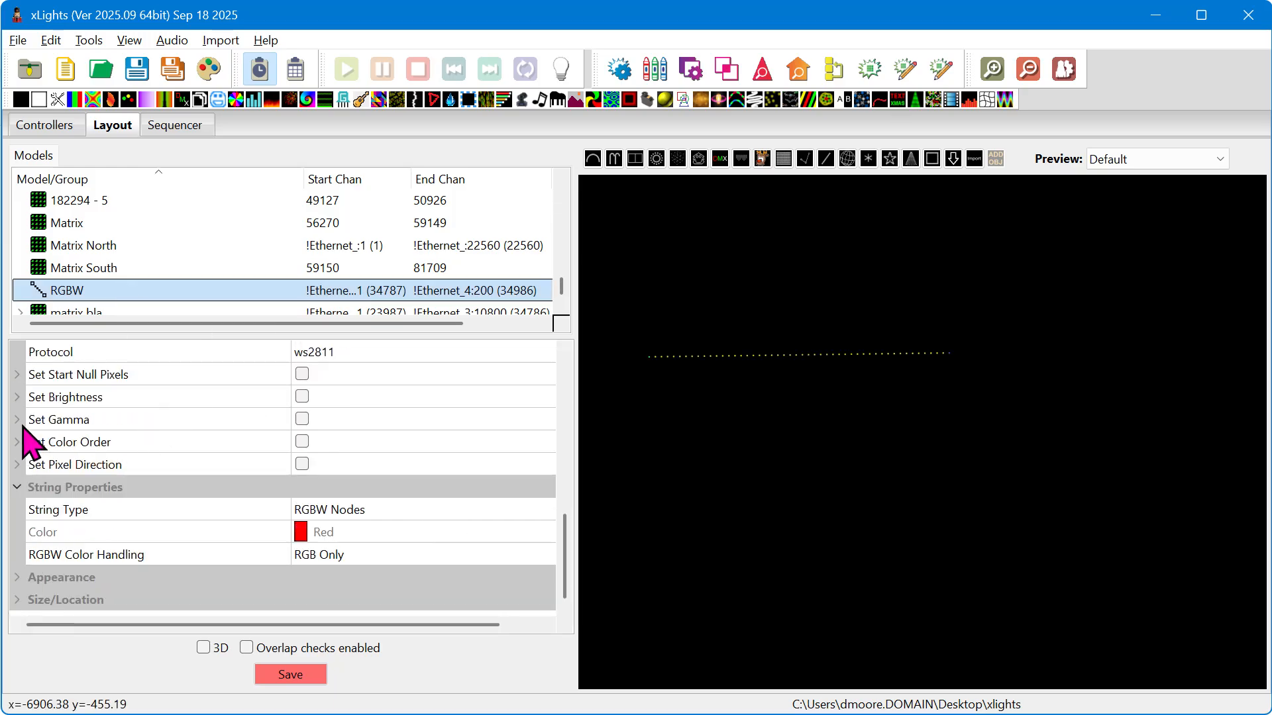